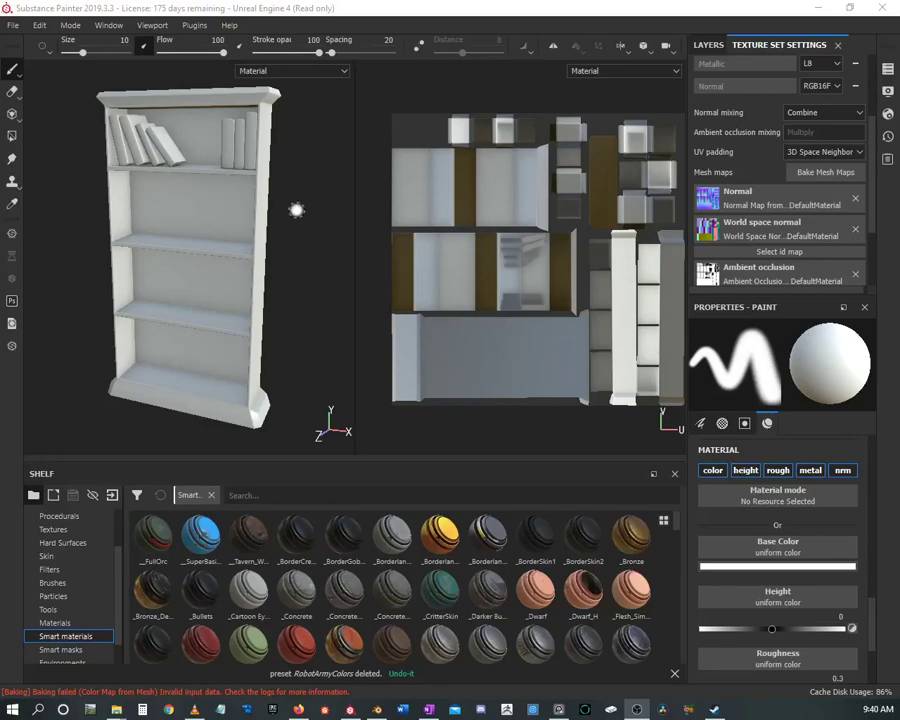
Examine the baked shading around the leaning books on the top shelf, in both the 3D model and the UV layout
{"action": "left_click_drag", "start_coordinate": [306, 185], "coordinate": [241, 206], "text": "alt"}
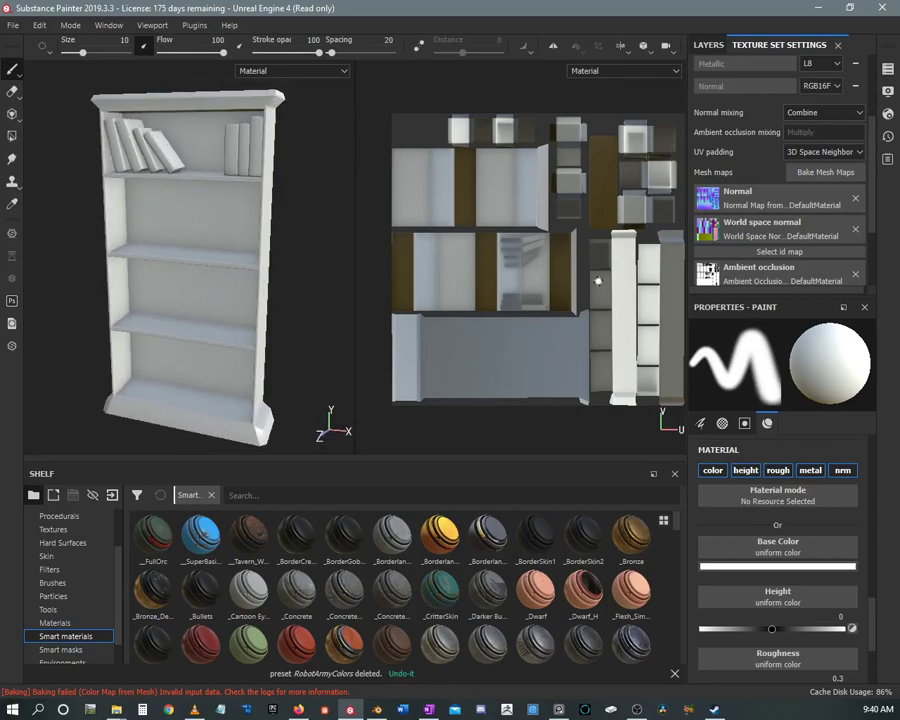
{"action": "scroll", "coordinate": [580, 260], "scroll_direction": "up", "scroll_amount": 6}
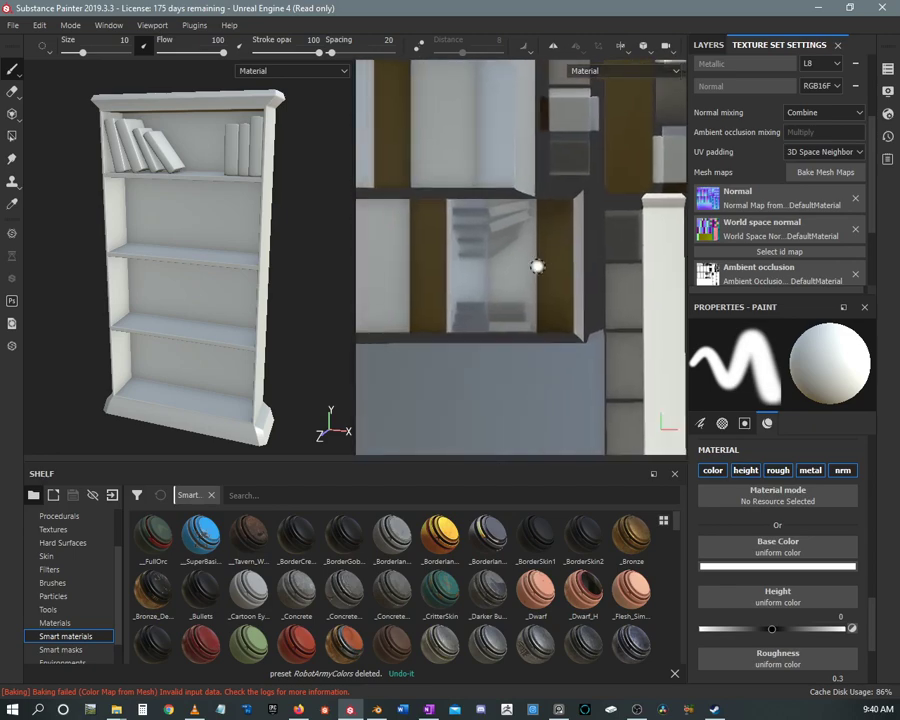
{"action": "mouse_move", "coordinate": [185, 192]}
{"action": "right_mouse_down", "text": "alt"}
{"action": "mouse_move", "coordinate": [144, 247]}
{"action": "mouse_move", "coordinate": [168, 350]}
{"action": "right_mouse_up", "text": "alt"}
{"action": "middle_click_drag", "start_coordinate": [175, 335], "coordinate": [195, 295], "text": "alt"}
{"action": "left_click_drag", "start_coordinate": [195, 295], "coordinate": [189, 350], "text": "alt"}
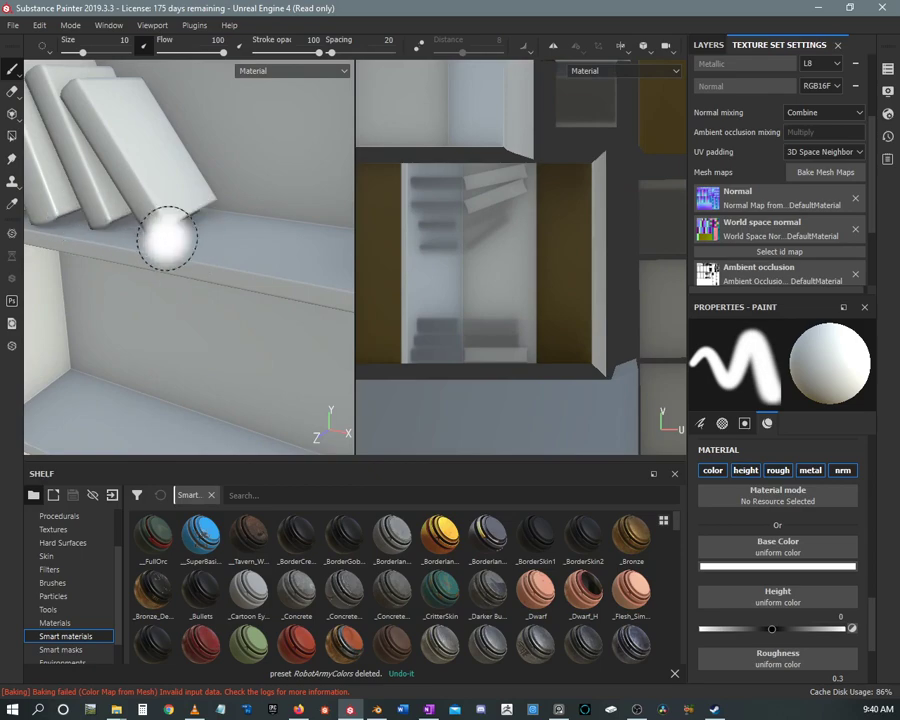
{"action": "left_click_drag", "start_coordinate": [167, 239], "coordinate": [153, 250], "text": "alt"}
{"action": "middle_click_drag", "start_coordinate": [153, 250], "coordinate": [281, 245], "text": "alt"}
{"action": "middle_click_drag", "start_coordinate": [215, 262], "coordinate": [237, 267], "text": "alt"}
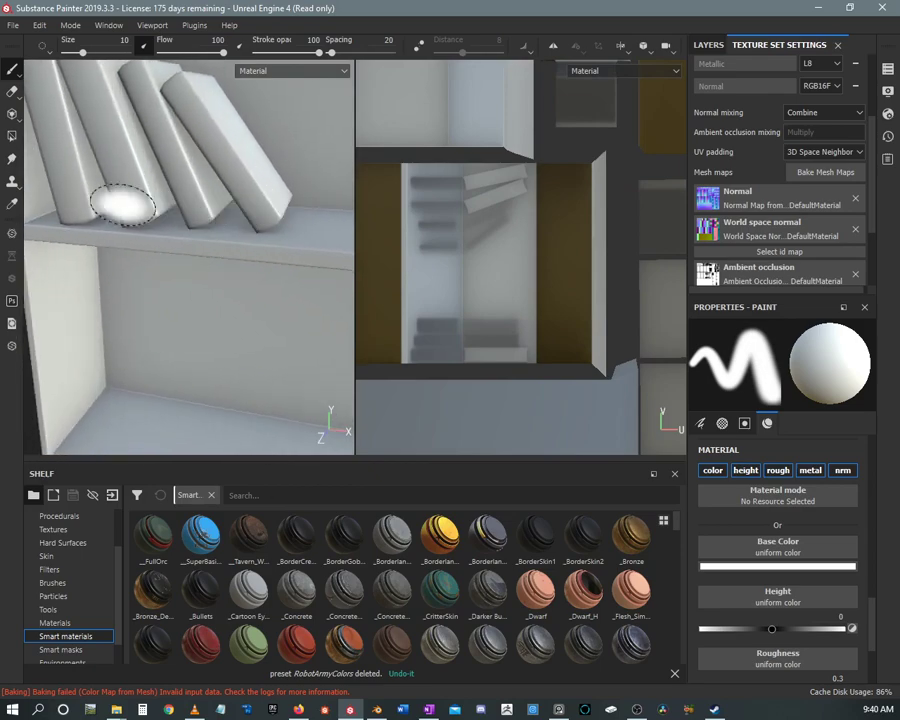
{"action": "mouse_move", "coordinate": [204, 241]}
{"action": "right_mouse_down", "text": "alt"}
{"action": "mouse_move", "coordinate": [180, 160]}
{"action": "mouse_move", "coordinate": [207, 235]}
{"action": "right_mouse_up", "text": "alt"}
{"action": "middle_click_drag", "start_coordinate": [207, 235], "coordinate": [150, 230], "text": "alt"}
{"action": "right_click_drag", "start_coordinate": [175, 295], "coordinate": [205, 273], "text": "alt"}
{"action": "mouse_move", "coordinate": [205, 273]}
{"action": "left_mouse_down", "text": "alt"}
{"action": "mouse_move", "coordinate": [186, 285]}
{"action": "mouse_move", "coordinate": [200, 246]}
{"action": "left_mouse_up", "text": "alt"}
{"action": "scroll", "coordinate": [394, 254], "scroll_direction": "down", "scroll_amount": 3}
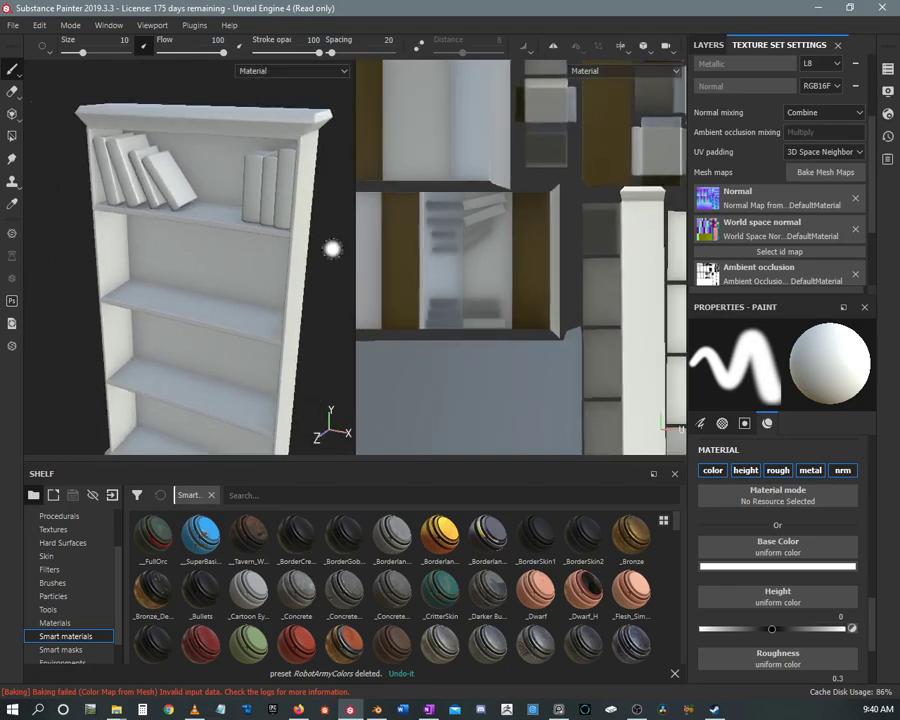
{"action": "scroll", "coordinate": [472, 257], "scroll_direction": "down", "scroll_amount": 5}
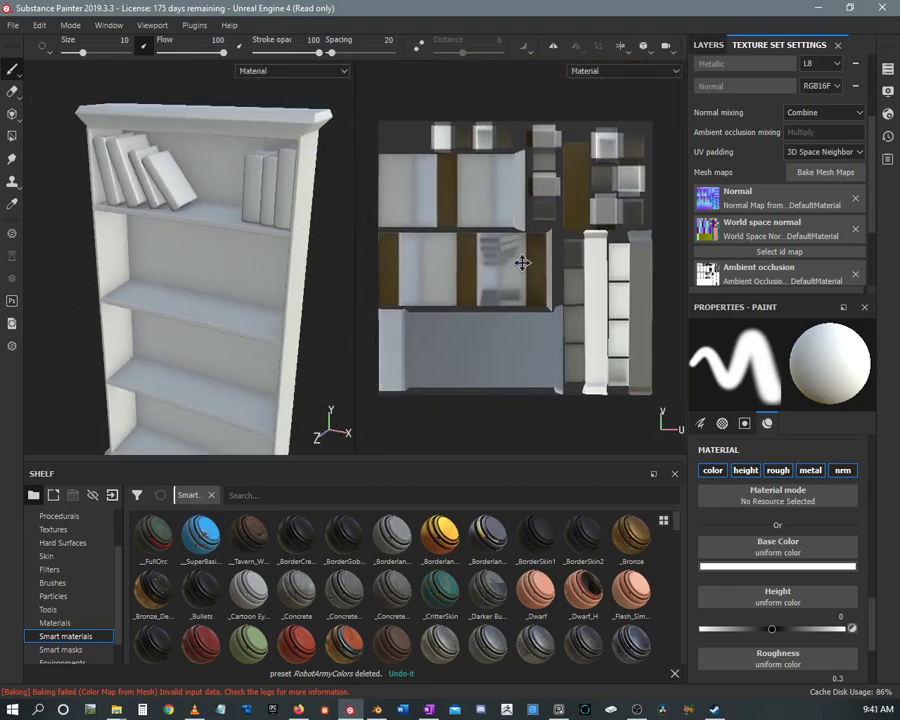
{"action": "left_click_drag", "start_coordinate": [224, 208], "coordinate": [203, 224], "text": "alt"}
{"action": "scroll", "coordinate": [227, 251], "scroll_direction": "down", "scroll_amount": 5}
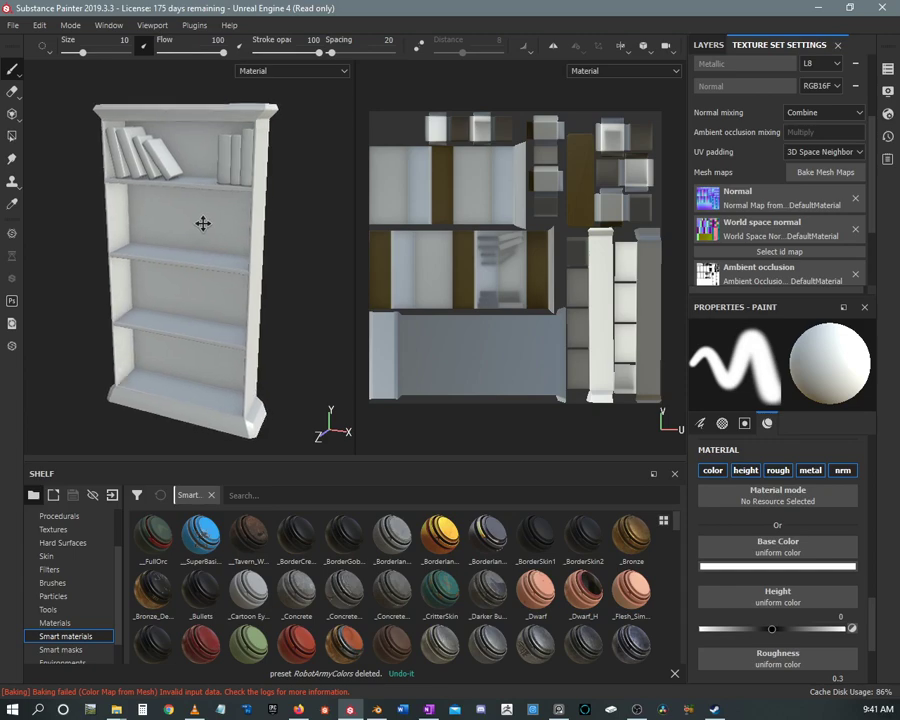
{"action": "middle_click_drag", "start_coordinate": [203, 224], "coordinate": [201, 219], "text": "alt"}
{"action": "scroll", "coordinate": [201, 219], "scroll_direction": "up", "scroll_amount": 1}
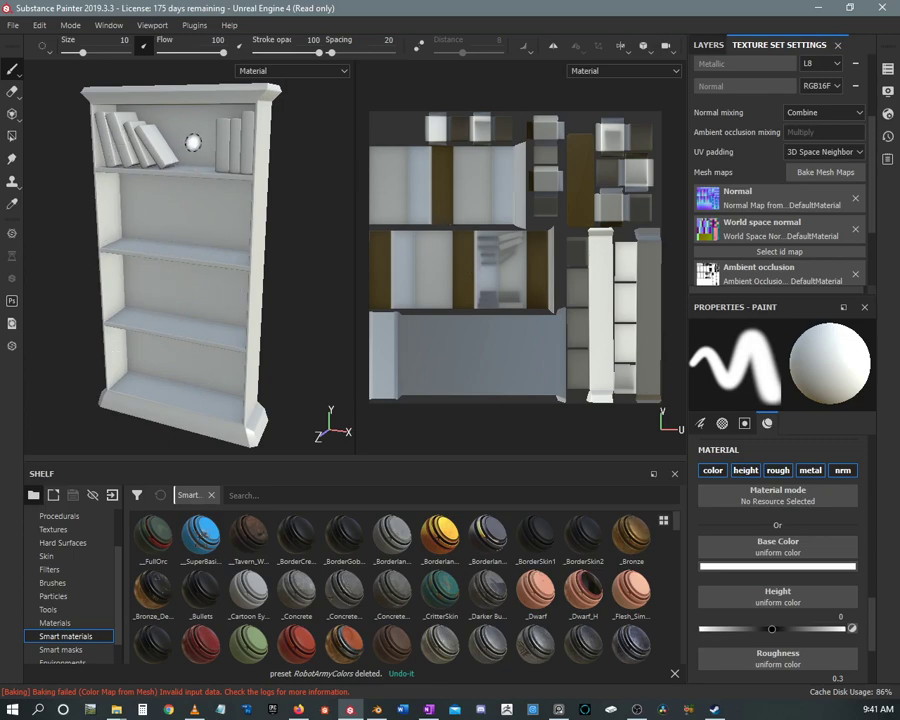
{"action": "mouse_move", "coordinate": [190, 140]}
{"action": "left_mouse_down", "text": "alt"}
{"action": "mouse_move", "coordinate": [181, 185]}
{"action": "mouse_move", "coordinate": [185, 140]}
{"action": "left_mouse_up", "text": "alt"}
{"action": "scroll", "coordinate": [165, 139], "scroll_direction": "up", "scroll_amount": 3}
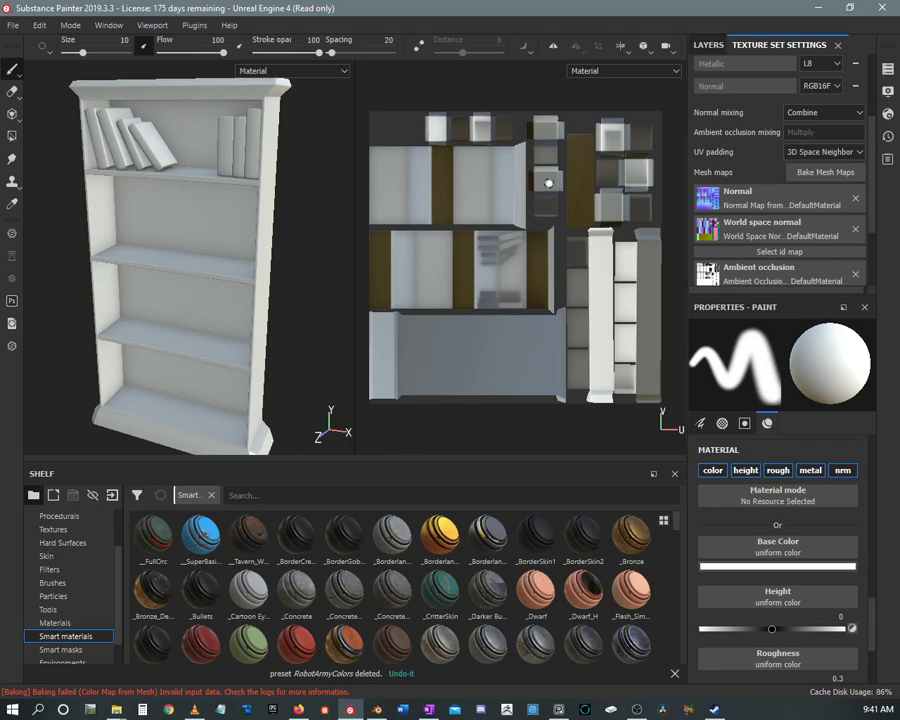
Inspect the leaning books up close and their islands in the UV layout for shading baked from neighbouring meshes
{"action": "scroll", "coordinate": [194, 172], "scroll_direction": "up", "scroll_amount": 5}
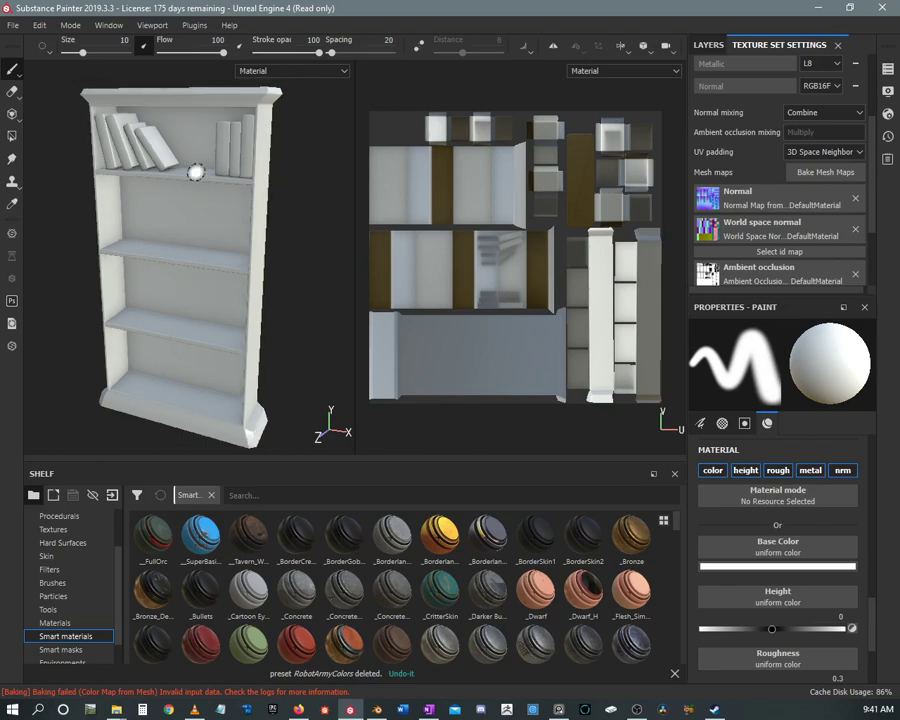
{"action": "middle_click_drag", "start_coordinate": [228, 171], "coordinate": [262, 203], "text": "alt"}
{"action": "scroll", "coordinate": [161, 193], "scroll_direction": "up", "scroll_amount": 4}
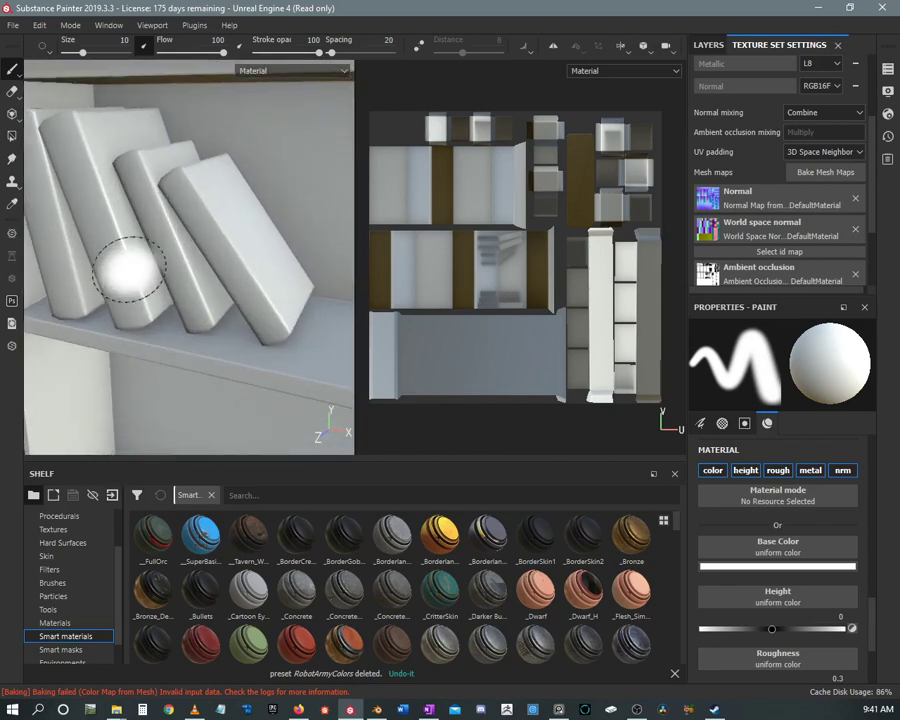
{"action": "mouse_move", "coordinate": [139, 263]}
{"action": "left_mouse_down", "text": "alt"}
{"action": "mouse_move", "coordinate": [185, 223]}
{"action": "mouse_move", "coordinate": [131, 259]}
{"action": "mouse_move", "coordinate": [163, 267]}
{"action": "mouse_move", "coordinate": [215, 235]}
{"action": "mouse_move", "coordinate": [131, 226]}
{"action": "mouse_move", "coordinate": [105, 207]}
{"action": "mouse_move", "coordinate": [204, 150]}
{"action": "left_mouse_up", "text": "alt"}
{"action": "mouse_move", "coordinate": [212, 320]}
{"action": "left_mouse_down", "text": "alt"}
{"action": "mouse_move", "coordinate": [289, 178]}
{"action": "mouse_move", "coordinate": [201, 211]}
{"action": "mouse_move", "coordinate": [175, 211]}
{"action": "mouse_move", "coordinate": [180, 225]}
{"action": "left_mouse_up", "text": "alt"}
{"action": "right_click_drag", "start_coordinate": [498, 200], "coordinate": [518, 315], "text": "alt"}
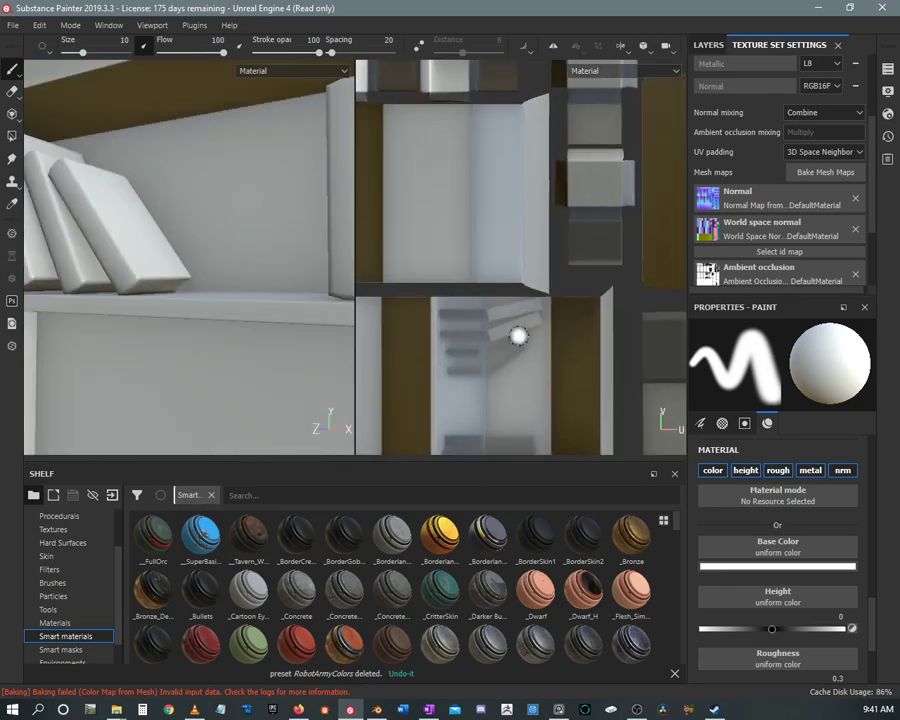
{"action": "middle_click_drag", "start_coordinate": [525, 282], "coordinate": [442, 328], "text": "alt"}
{"action": "middle_click_drag", "start_coordinate": [611, 240], "coordinate": [510, 257], "text": "alt"}
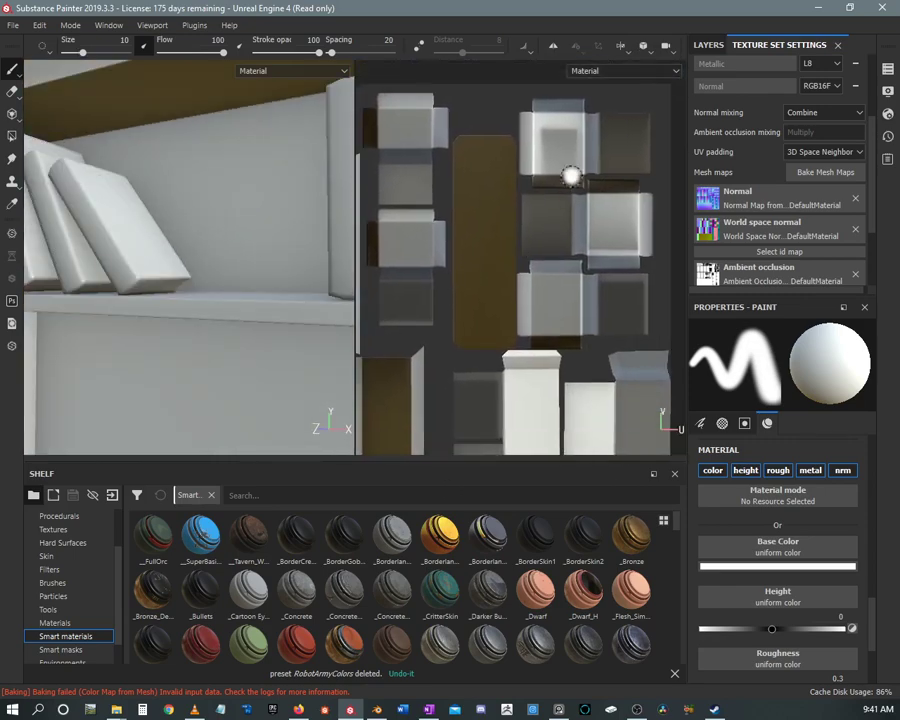
{"action": "right_click_drag", "start_coordinate": [566, 181], "coordinate": [543, 236], "text": "alt"}
{"action": "middle_click_drag", "start_coordinate": [543, 236], "coordinate": [542, 282], "text": "alt"}
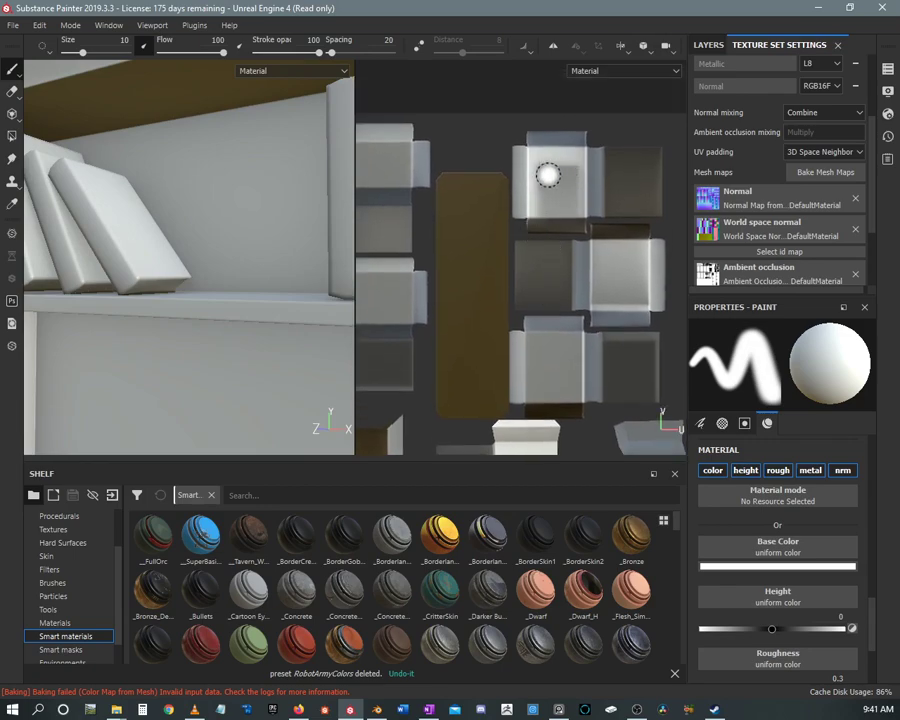
{"action": "scroll", "coordinate": [164, 177], "scroll_direction": "down", "scroll_amount": 5}
{"action": "left_click_drag", "start_coordinate": [164, 177], "coordinate": [197, 291], "text": "alt"}
{"action": "middle_click_drag", "start_coordinate": [197, 291], "coordinate": [172, 235], "text": "alt"}
{"action": "mouse_move", "coordinate": [172, 235]}
{"action": "left_mouse_down", "text": "alt"}
{"action": "mouse_move", "coordinate": [165, 195]}
{"action": "mouse_move", "coordinate": [136, 168]}
{"action": "mouse_move", "coordinate": [158, 198]}
{"action": "mouse_move", "coordinate": [151, 225]}
{"action": "mouse_move", "coordinate": [120, 172]}
{"action": "mouse_move", "coordinate": [145, 241]}
{"action": "mouse_move", "coordinate": [165, 173]}
{"action": "mouse_move", "coordinate": [161, 183]}
{"action": "mouse_move", "coordinate": [106, 141]}
{"action": "mouse_move", "coordinate": [117, 173]}
{"action": "mouse_move", "coordinate": [207, 176]}
{"action": "left_mouse_up", "text": "alt"}
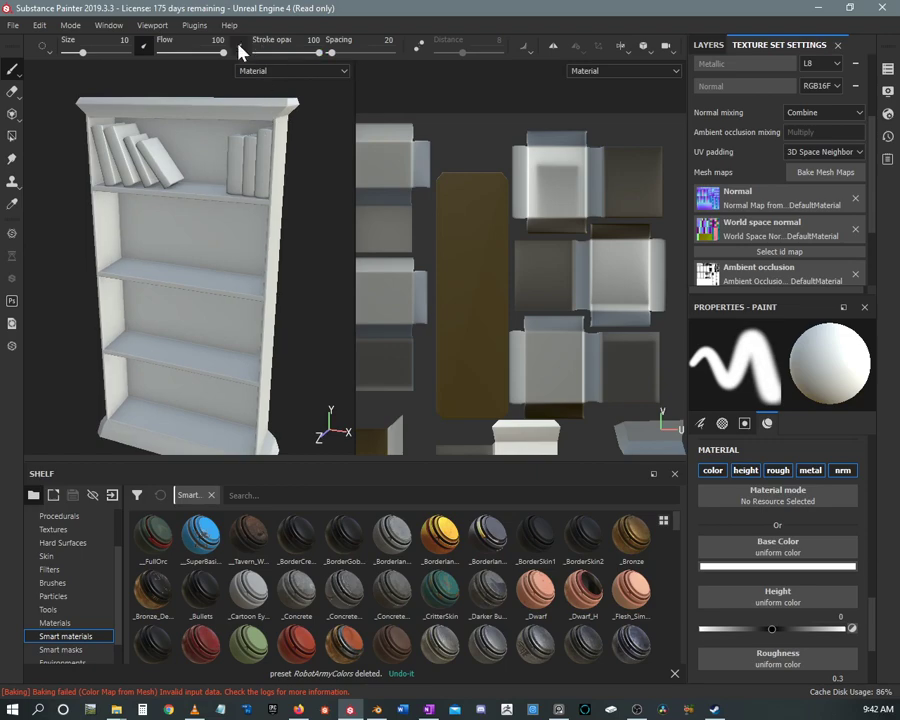
{"action": "mouse_move", "coordinate": [145, 100]}
{"action": "left_mouse_down", "text": "alt"}
{"action": "mouse_move", "coordinate": [136, 117]}
{"action": "mouse_move", "coordinate": [181, 162]}
{"action": "mouse_move", "coordinate": [160, 135]}
{"action": "left_mouse_up", "text": "alt"}
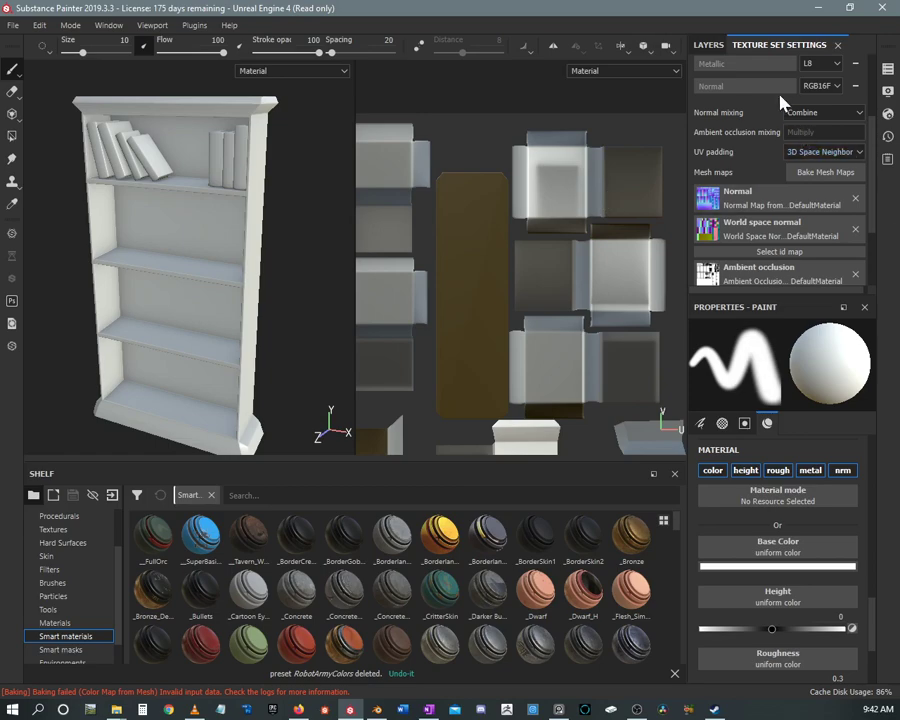
In the mesh map baking settings, set the ambient occlusion baker's Self Occlusion to Only Same Mesh Name
{"action": "left_click", "coordinate": [826, 178]}
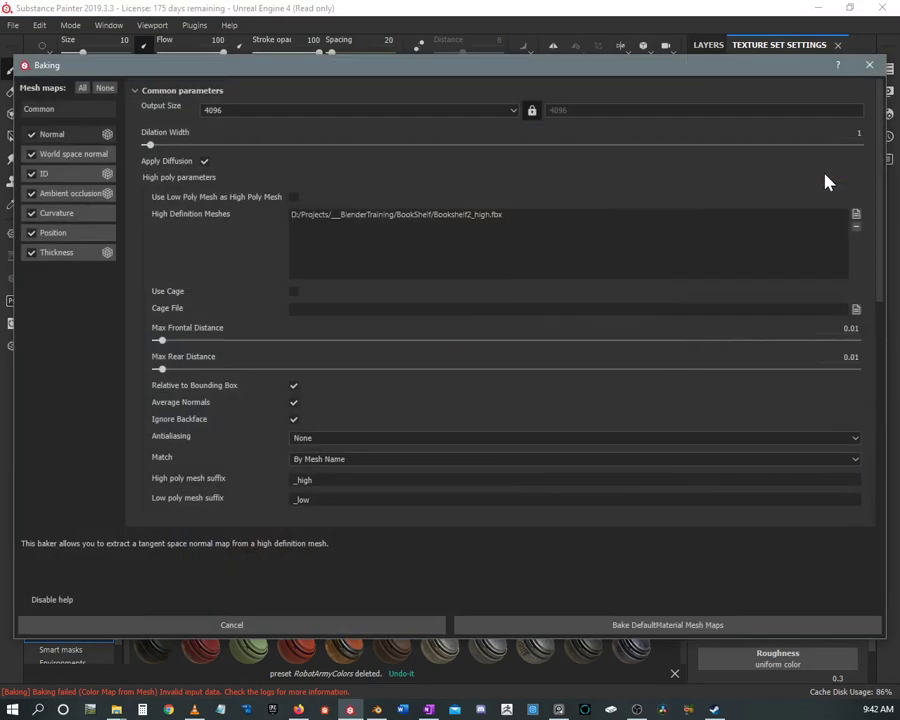
{"action": "left_click_drag", "start_coordinate": [730, 70], "coordinate": [719, 54]}
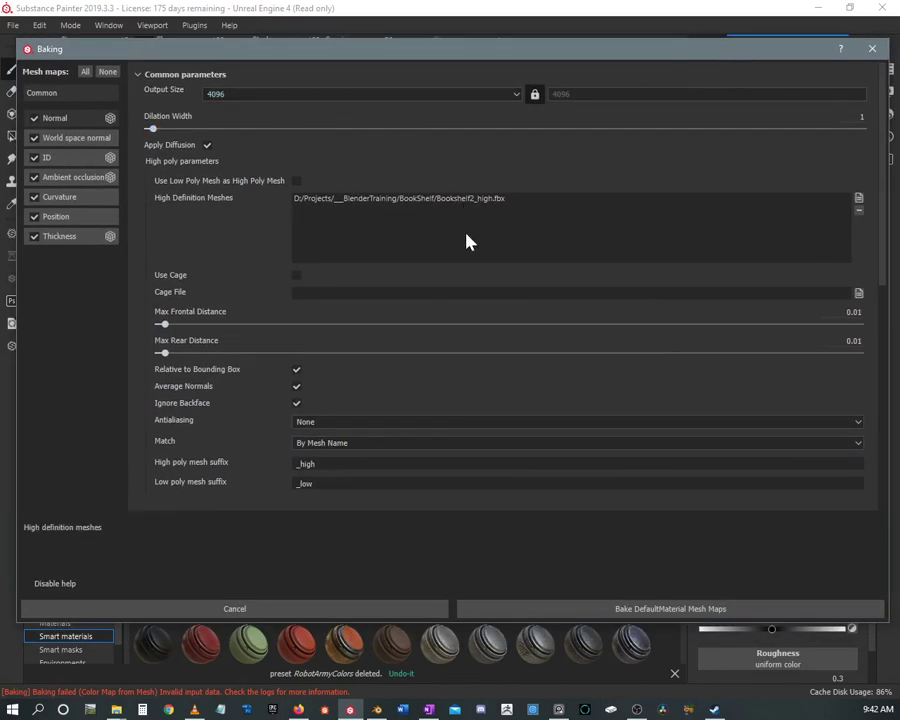
{"action": "scroll", "coordinate": [307, 395], "scroll_direction": "down", "scroll_amount": 3}
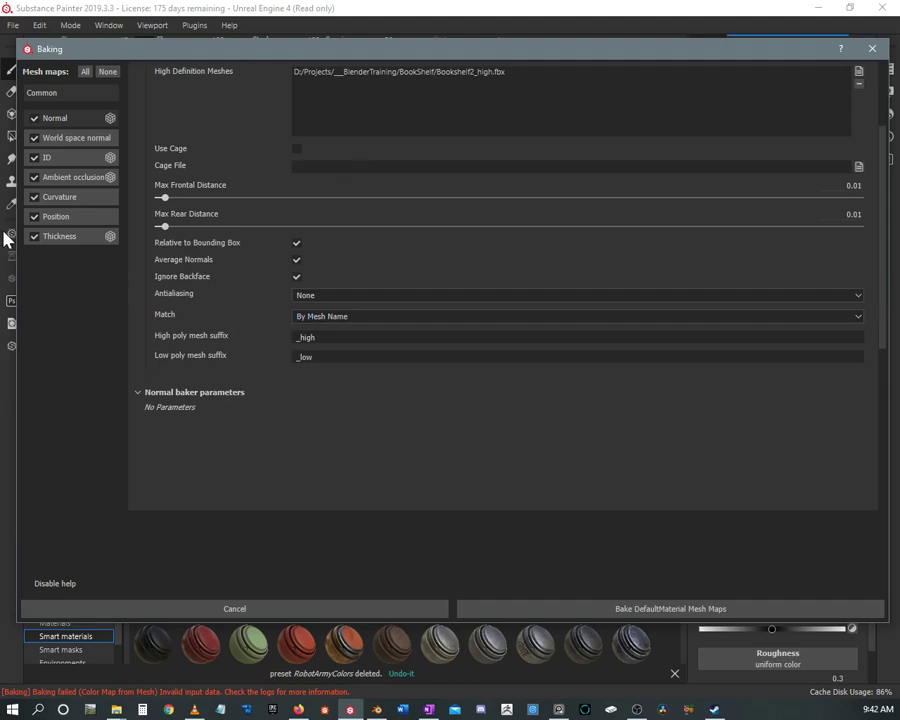
{"action": "left_click", "coordinate": [66, 180]}
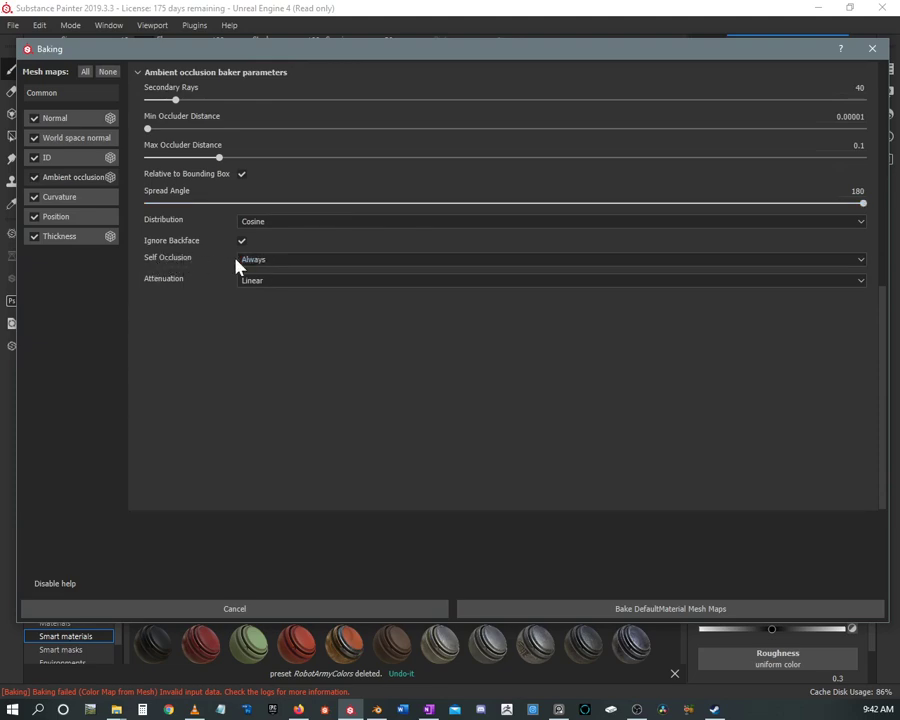
{"action": "left_click", "coordinate": [277, 264]}
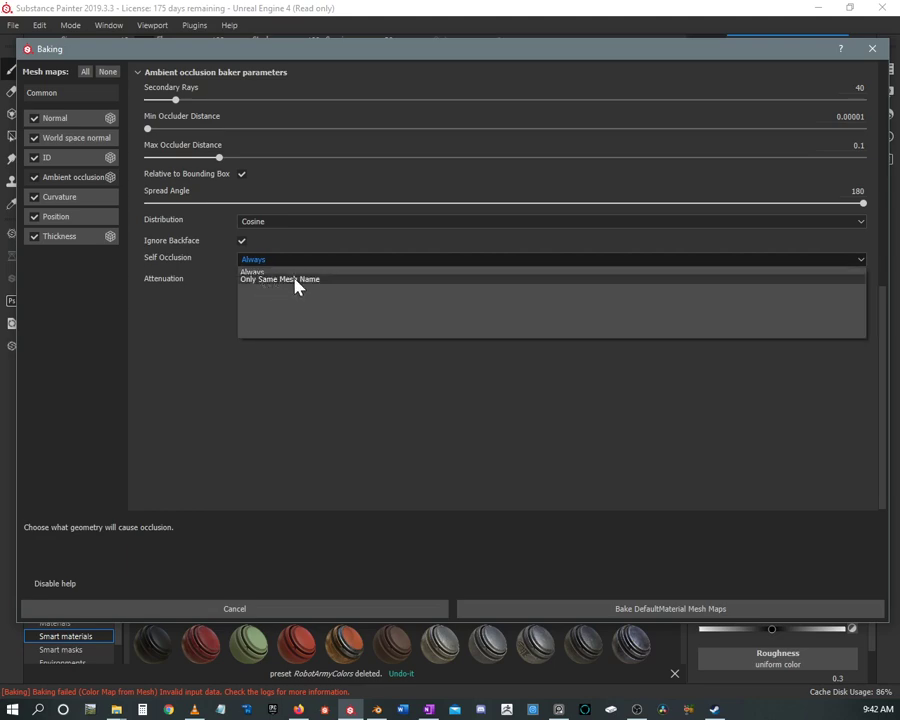
{"action": "left_click", "coordinate": [295, 281]}
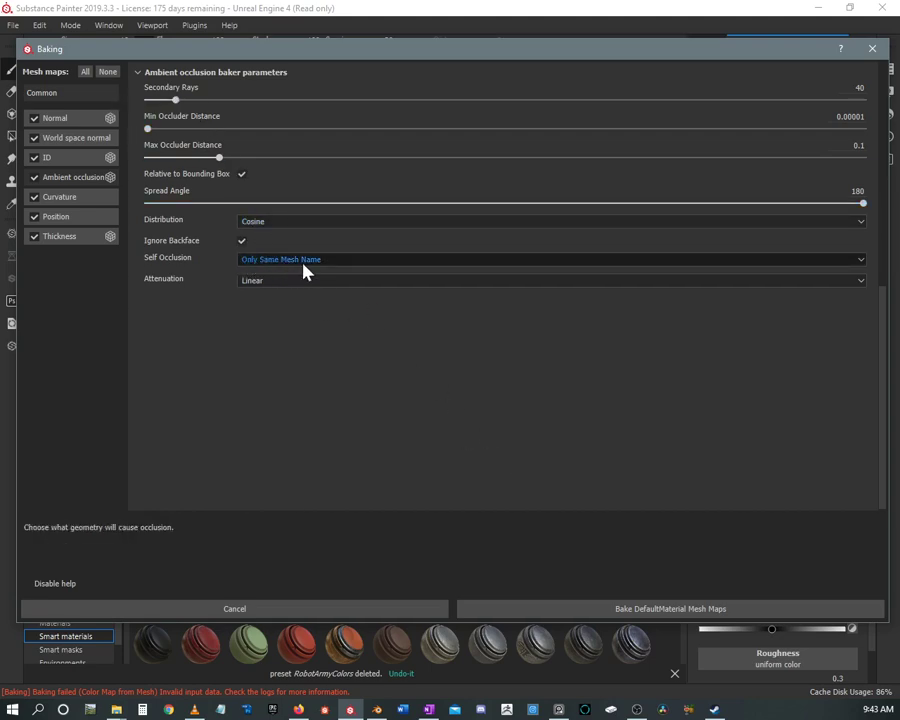
Bake the DefaultMaterial mesh maps and dismiss the baking report
{"action": "left_click", "coordinate": [640, 606]}
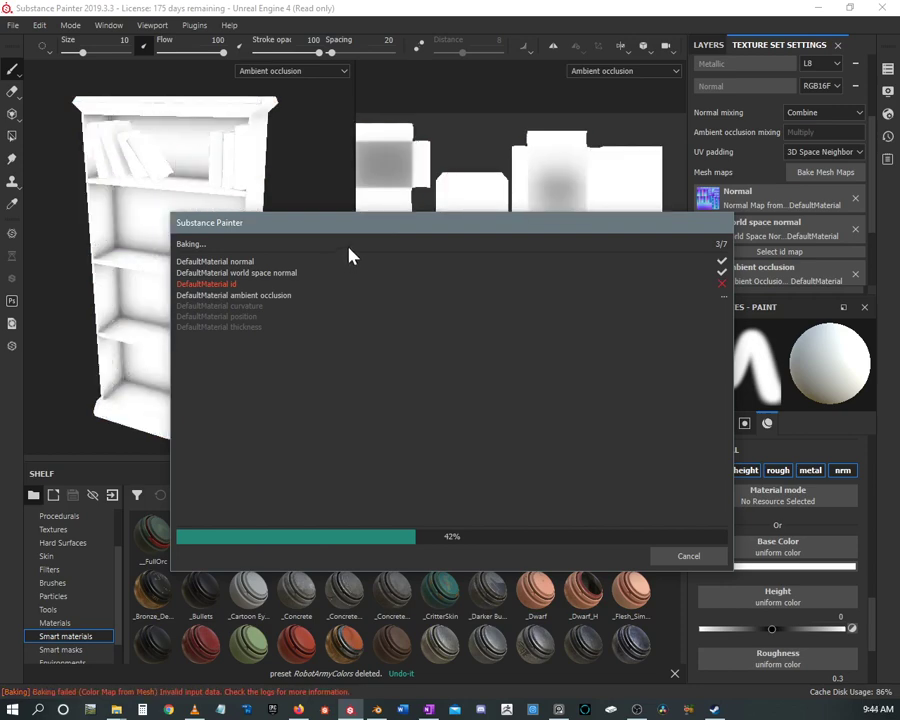
{"action": "left_click_drag", "start_coordinate": [333, 240], "coordinate": [409, 222]}
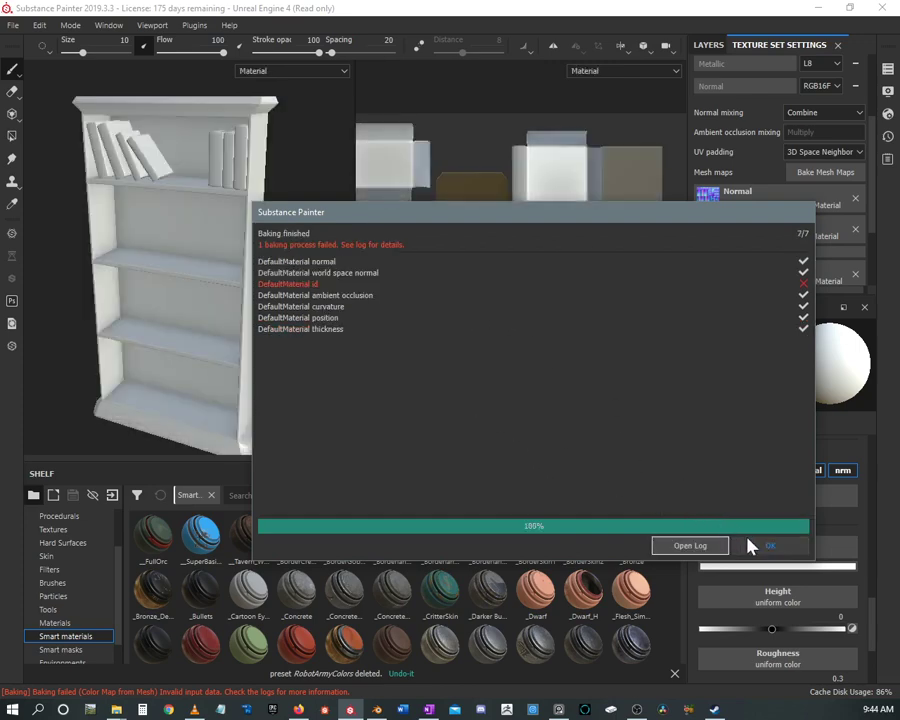
{"action": "left_click", "coordinate": [768, 546]}
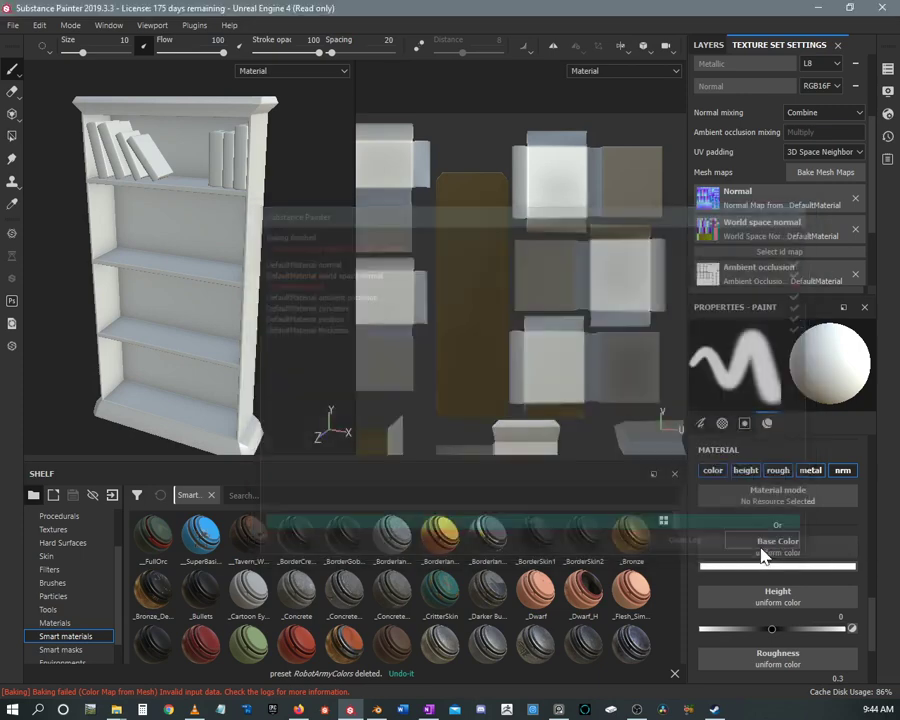
Check the shelf and back panel islands in the UV layout for book shadows after the rebake
{"action": "scroll", "coordinate": [453, 317], "scroll_direction": "down", "scroll_amount": 3}
{"action": "middle_click_drag", "start_coordinate": [468, 303], "coordinate": [656, 213], "text": "alt"}
{"action": "right_click_drag", "start_coordinate": [520, 228], "coordinate": [516, 224], "text": "alt"}
{"action": "middle_click_drag", "start_coordinate": [516, 224], "coordinate": [486, 176], "text": "alt"}
{"action": "right_click_drag", "start_coordinate": [486, 176], "coordinate": [489, 191], "text": "alt"}
{"action": "middle_click_drag", "start_coordinate": [489, 191], "coordinate": [498, 203], "text": "alt"}
{"action": "right_click_drag", "start_coordinate": [501, 224], "coordinate": [501, 315], "text": "alt"}
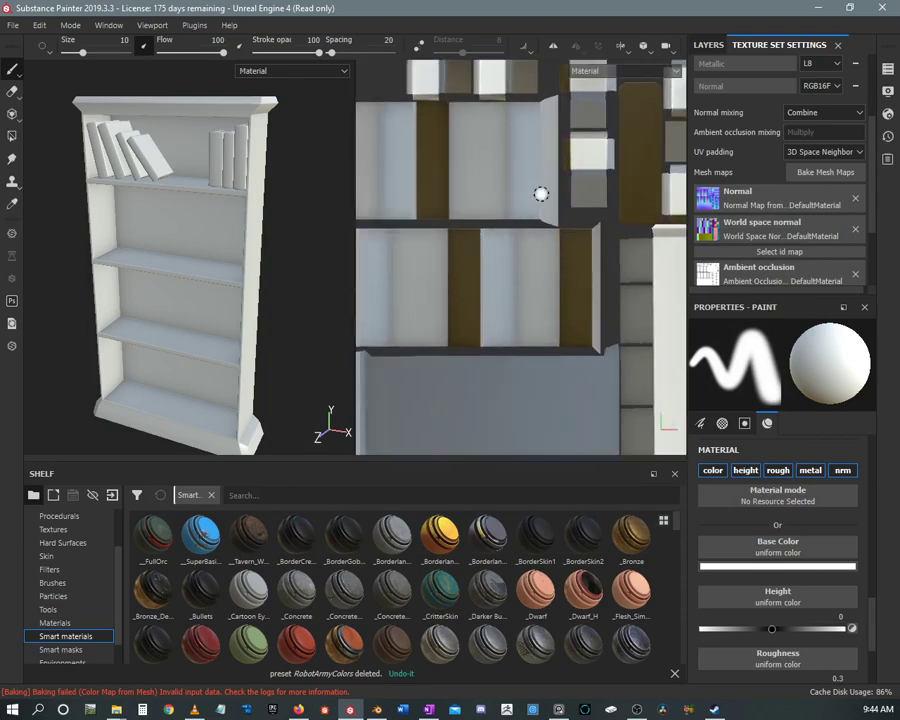
Examine the rebaked ambient occlusion where the leaning books meet the top shelf and each other on the 3D model
{"action": "scroll", "coordinate": [132, 194], "scroll_direction": "up", "scroll_amount": 5}
{"action": "left_click_drag", "start_coordinate": [127, 302], "coordinate": [171, 281], "text": "alt"}
{"action": "middle_click_drag", "start_coordinate": [171, 281], "coordinate": [149, 193], "text": "alt"}
{"action": "right_click_drag", "start_coordinate": [149, 193], "coordinate": [146, 364], "text": "alt"}
{"action": "mouse_move", "coordinate": [145, 364]}
{"action": "left_mouse_down", "text": "alt"}
{"action": "mouse_move", "coordinate": [173, 307]}
{"action": "mouse_move", "coordinate": [147, 334]}
{"action": "mouse_move", "coordinate": [131, 281]}
{"action": "mouse_move", "coordinate": [91, 233]}
{"action": "mouse_move", "coordinate": [161, 215]}
{"action": "mouse_move", "coordinate": [130, 201]}
{"action": "mouse_move", "coordinate": [229, 271]}
{"action": "mouse_move", "coordinate": [217, 285]}
{"action": "mouse_move", "coordinate": [225, 275]}
{"action": "left_mouse_up", "text": "alt"}
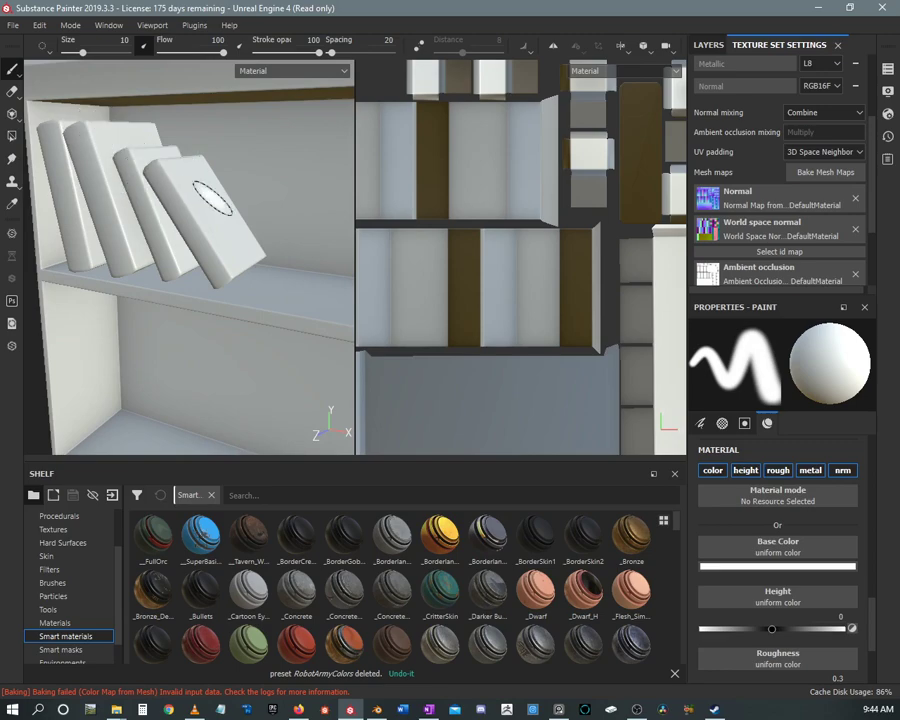
{"action": "left_click_drag", "start_coordinate": [185, 237], "coordinate": [126, 206], "text": "alt"}
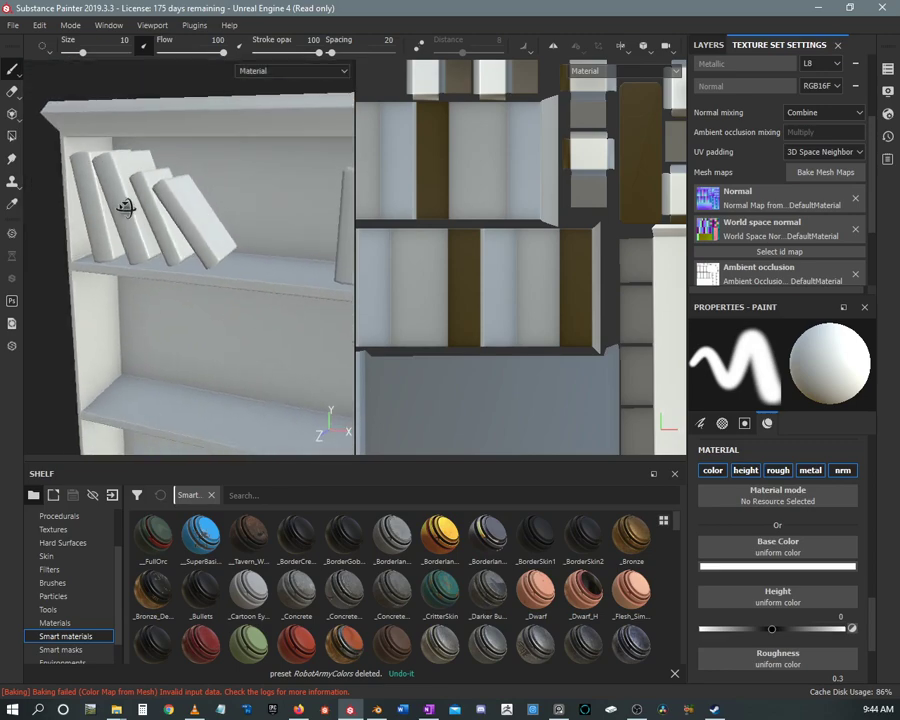
{"action": "scroll", "coordinate": [174, 188], "scroll_direction": "up", "scroll_amount": 4}
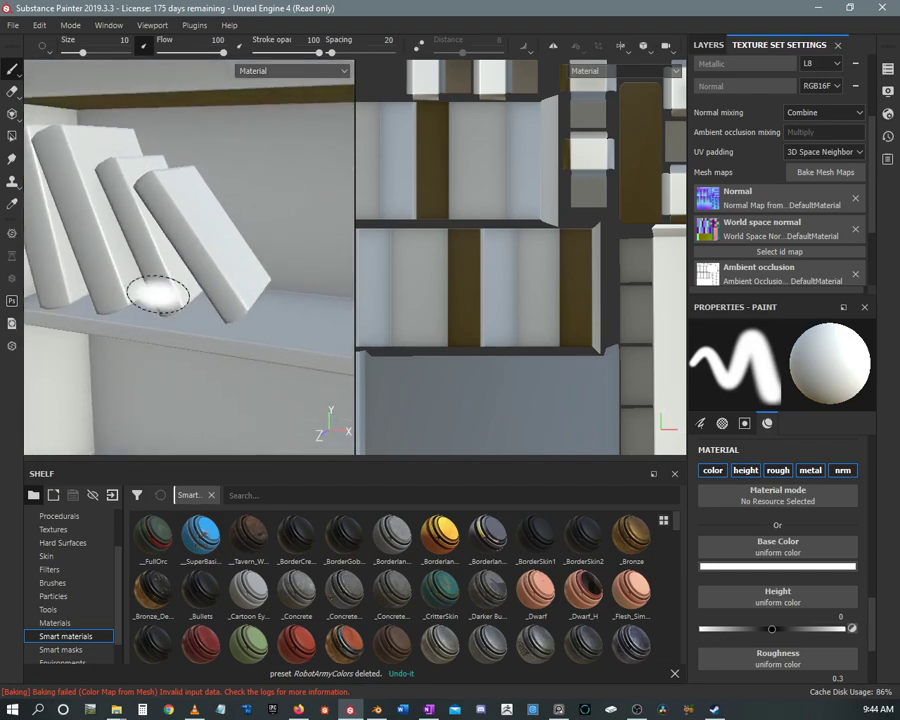
{"action": "middle_click_drag", "start_coordinate": [177, 241], "coordinate": [201, 343], "text": "alt"}
{"action": "mouse_move", "coordinate": [201, 343]}
{"action": "left_mouse_down", "text": "alt"}
{"action": "mouse_move", "coordinate": [244, 192]}
{"action": "mouse_move", "coordinate": [192, 276]}
{"action": "mouse_move", "coordinate": [160, 245]}
{"action": "mouse_move", "coordinate": [187, 250]}
{"action": "mouse_move", "coordinate": [160, 305]}
{"action": "mouse_move", "coordinate": [167, 316]}
{"action": "left_mouse_up", "text": "alt"}
{"action": "scroll", "coordinate": [200, 283], "scroll_direction": "down", "scroll_amount": 3}
{"action": "scroll", "coordinate": [160, 245], "scroll_direction": "down", "scroll_amount": 3}
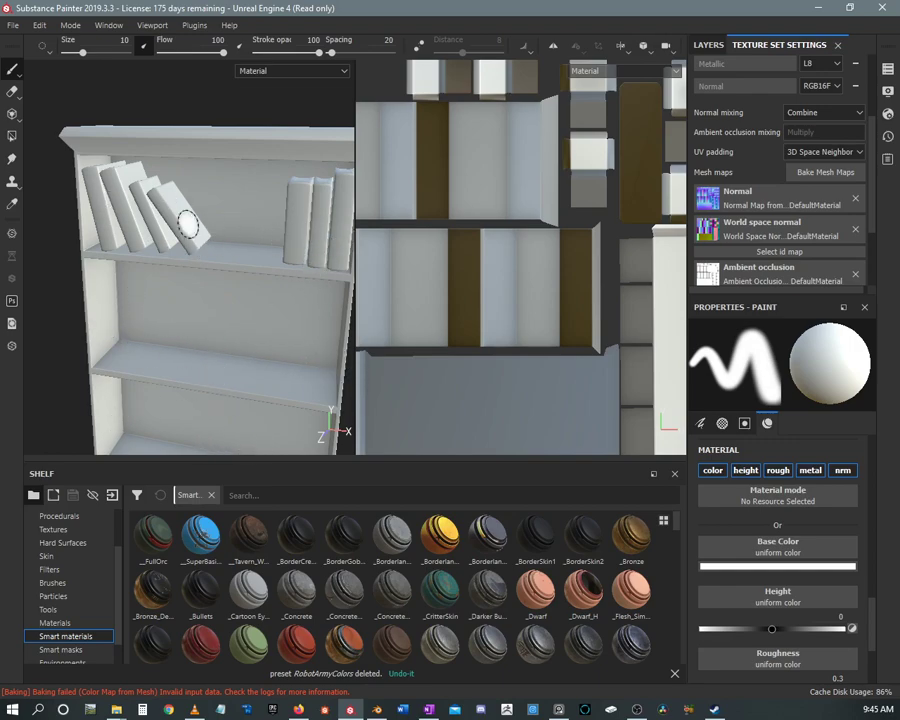
{"action": "right_click_drag", "start_coordinate": [200, 274], "coordinate": [152, 240], "text": "alt"}
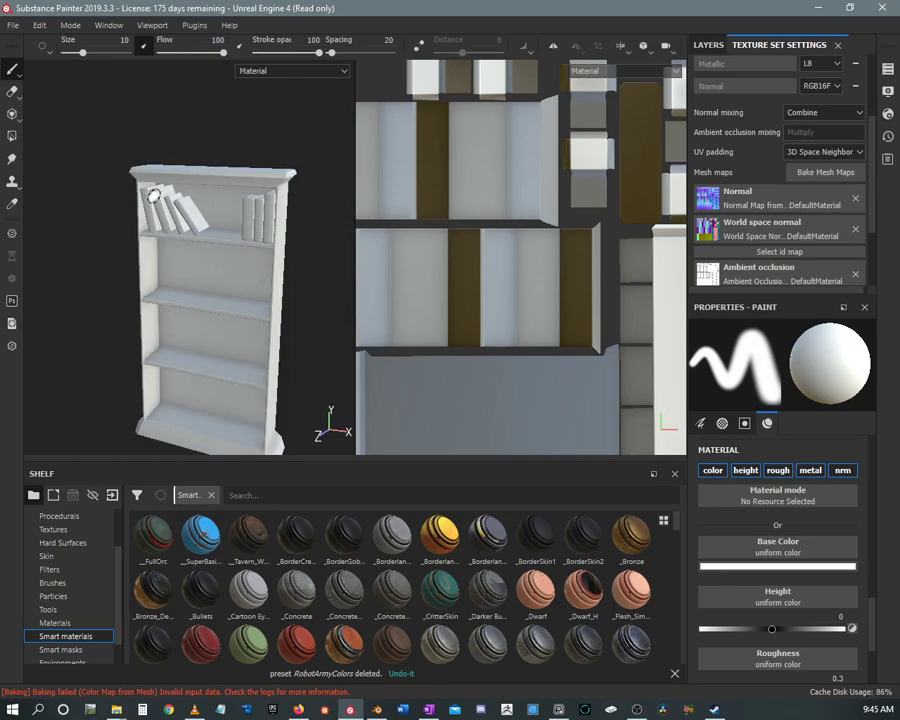
{"action": "middle_click_drag", "start_coordinate": [225, 299], "coordinate": [200, 247], "text": "alt"}
{"action": "right_click_drag", "start_coordinate": [200, 247], "coordinate": [199, 285], "text": "alt"}
{"action": "mouse_move", "coordinate": [199, 285]}
{"action": "middle_mouse_down", "text": "alt"}
{"action": "mouse_move", "coordinate": [199, 297]}
{"action": "mouse_move", "coordinate": [201, 287]}
{"action": "middle_mouse_up", "text": "alt"}
{"action": "right_click_drag", "start_coordinate": [201, 287], "coordinate": [185, 272], "text": "alt"}
{"action": "mouse_move", "coordinate": [185, 272]}
{"action": "left_mouse_down", "text": "alt"}
{"action": "mouse_move", "coordinate": [177, 262]}
{"action": "mouse_move", "coordinate": [172, 283]}
{"action": "left_mouse_up", "text": "alt"}
{"action": "right_click_drag", "start_coordinate": [172, 282], "coordinate": [169, 281], "text": "alt"}
{"action": "middle_click_drag", "start_coordinate": [169, 281], "coordinate": [171, 284], "text": "alt"}
{"action": "right_click_drag", "start_coordinate": [171, 284], "coordinate": [172, 293], "text": "alt"}
{"action": "mouse_move", "coordinate": [172, 291]}
{"action": "left_mouse_down", "text": "alt"}
{"action": "mouse_move", "coordinate": [182, 287]}
{"action": "mouse_move", "coordinate": [174, 277]}
{"action": "left_mouse_up", "text": "alt"}
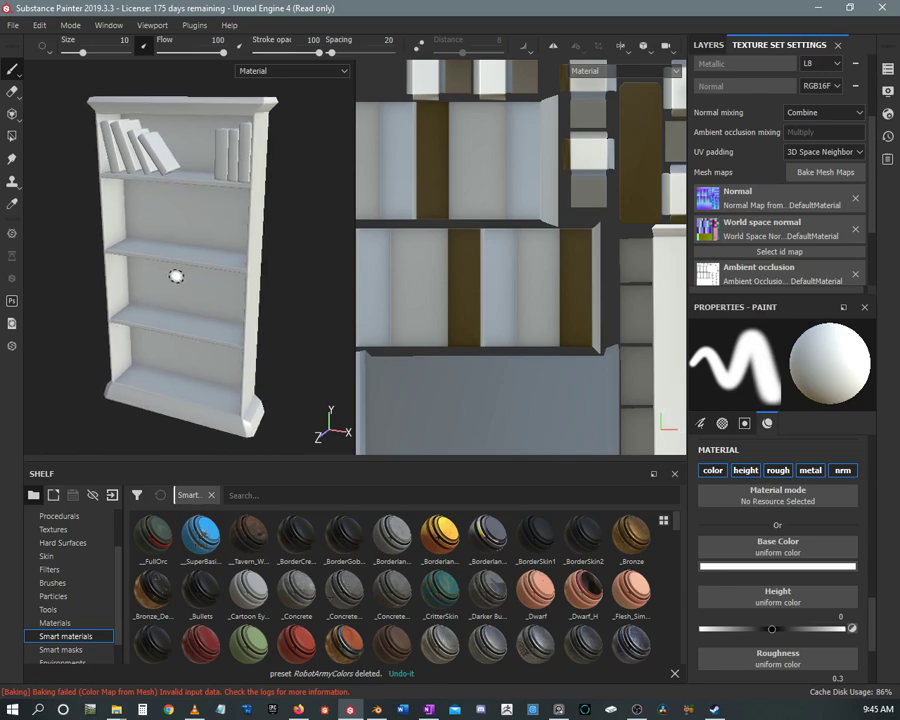